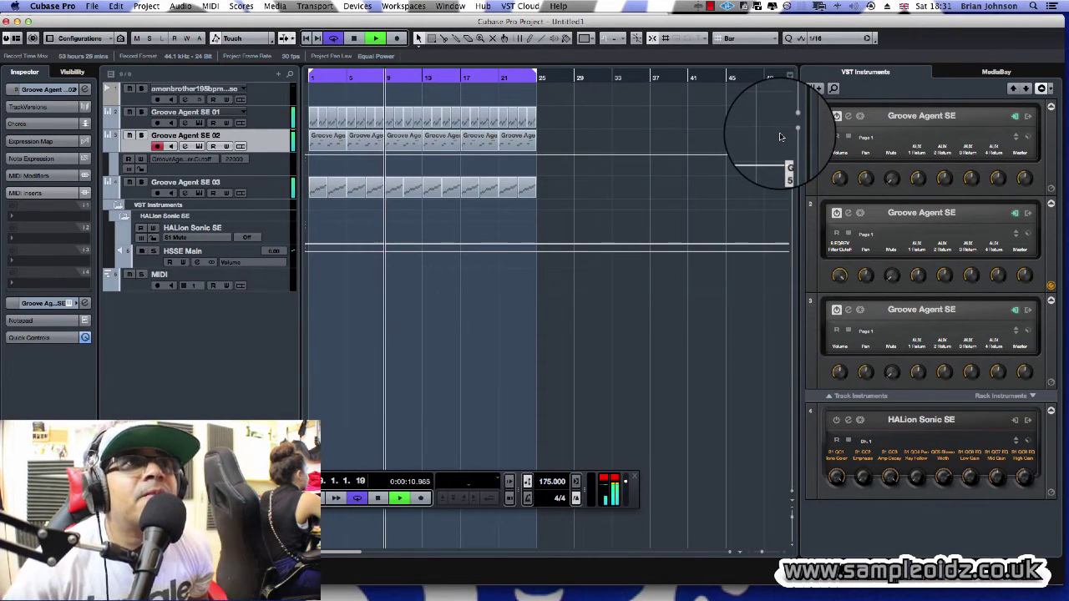
Stop playback and open the Filter page of the second Groove Agent SE for the 8 EQREV pad
key(space)
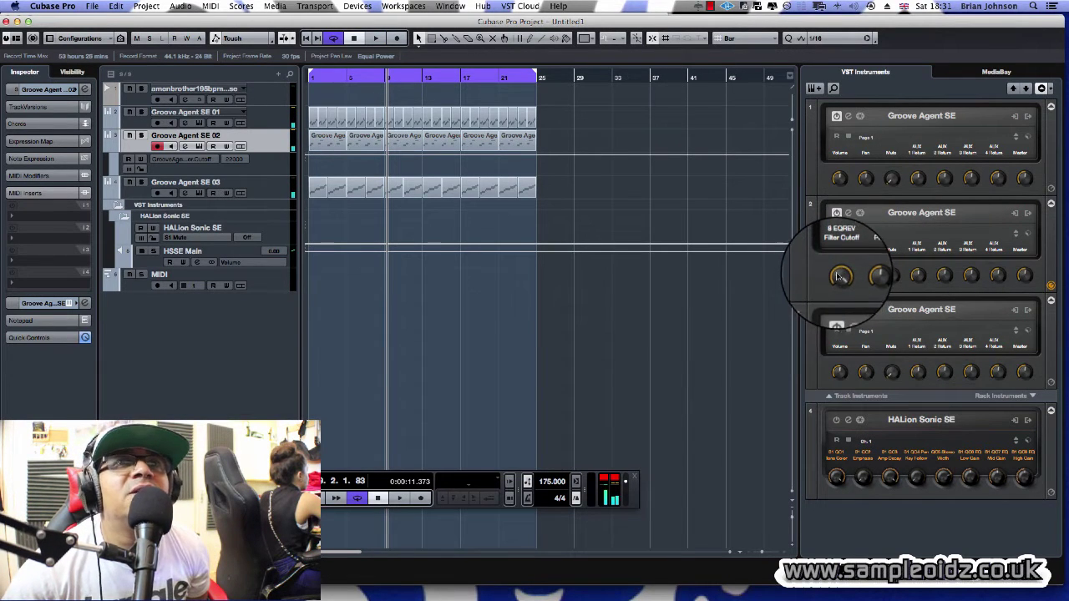
click(849, 214)
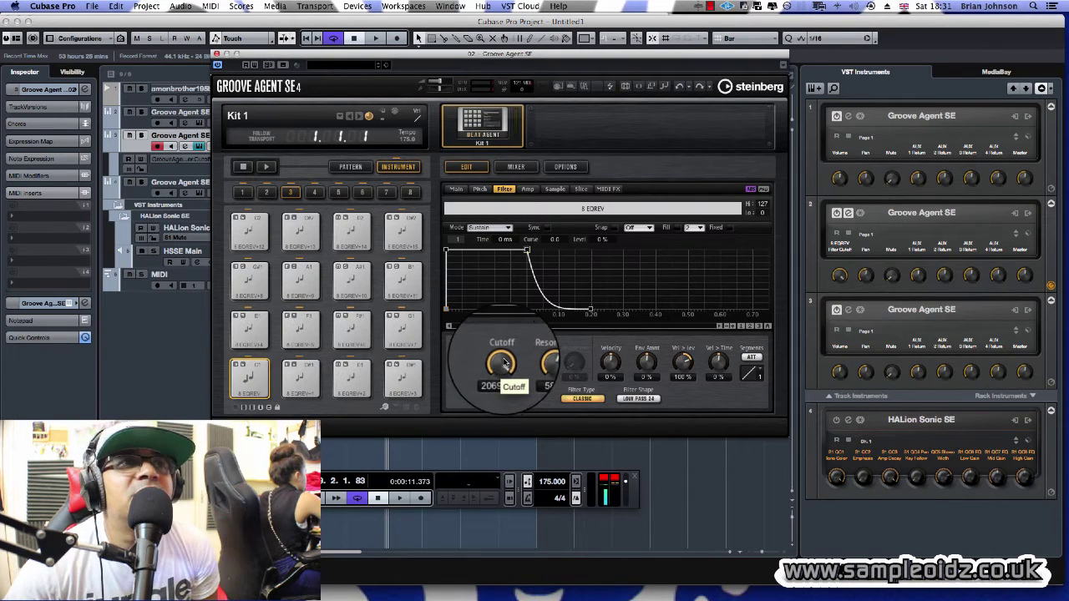
click(456, 189)
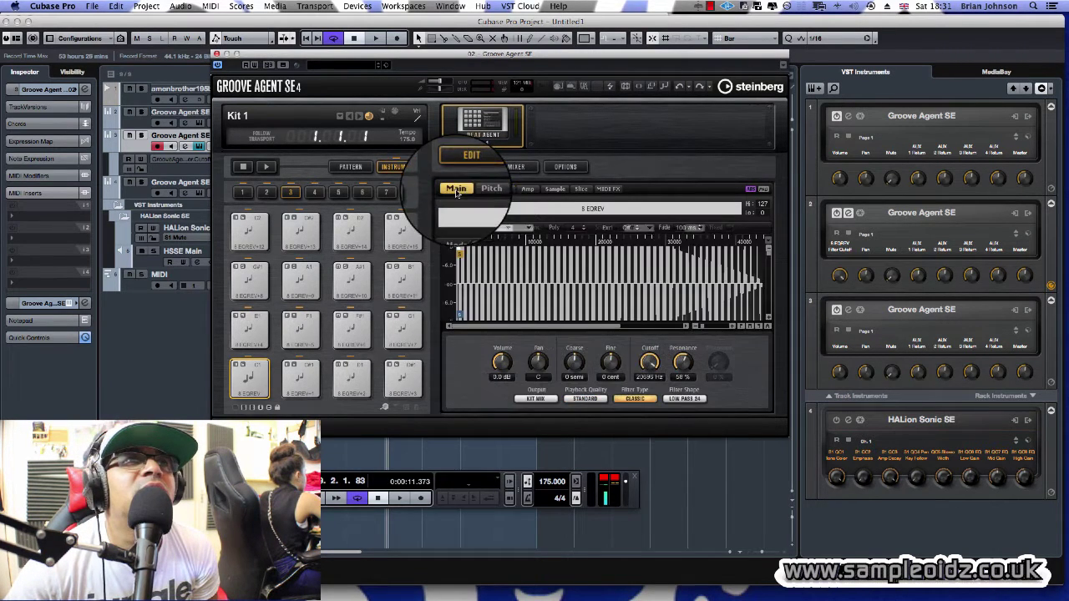
click(505, 189)
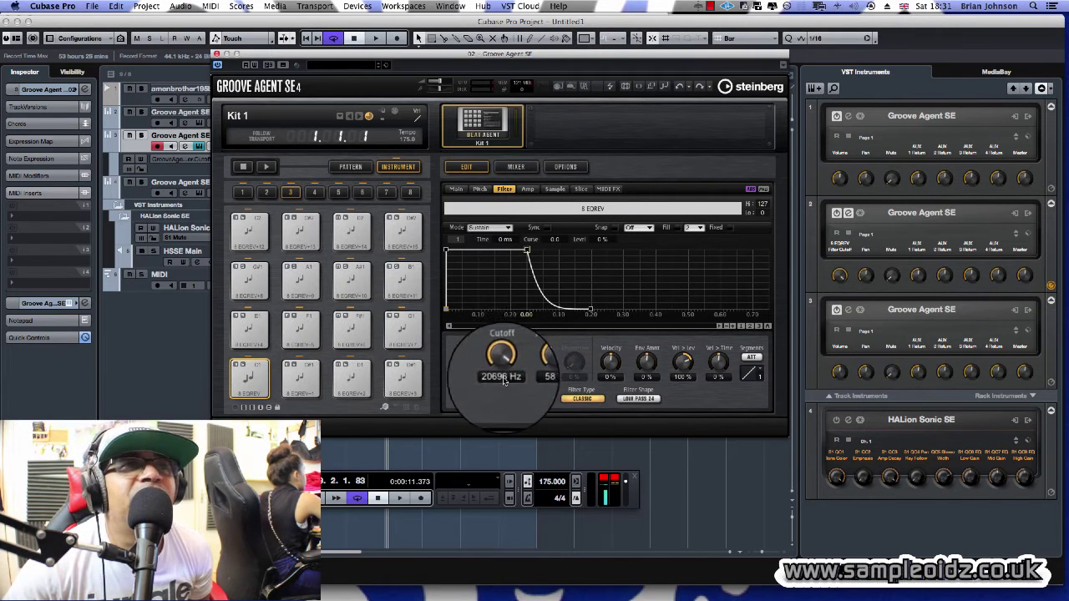
Play the drums and lower the filter cutoff below 2000 Hz, then stop
click(400, 498)
mouse_move(502, 361)
mouse_down()
mouse_move(499, 417)
mouse_move(489, 410)
mouse_move(512, 370)
mouse_move(501, 410)
mouse_move(499, 367)
mouse_move(494, 410)
mouse_move(495, 359)
mouse_move(502, 381)
mouse_move(502, 369)
mouse_up()
key(space)
key(space)
key(space)
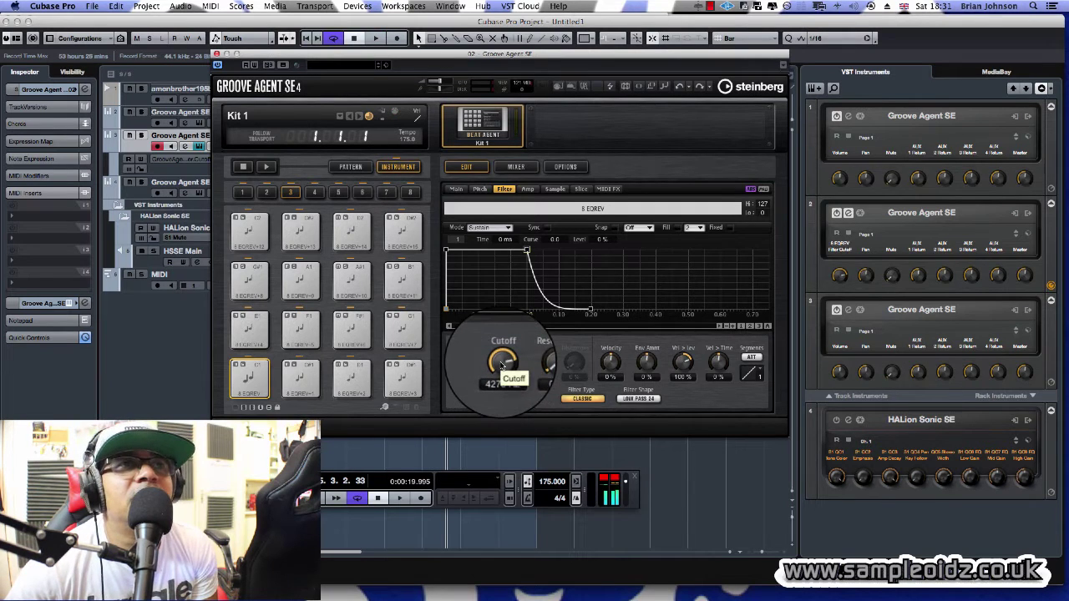
Use Learn CC to map Cutoff and Resonance to hardware controller CCs 14 and 15
right_click(501, 365)
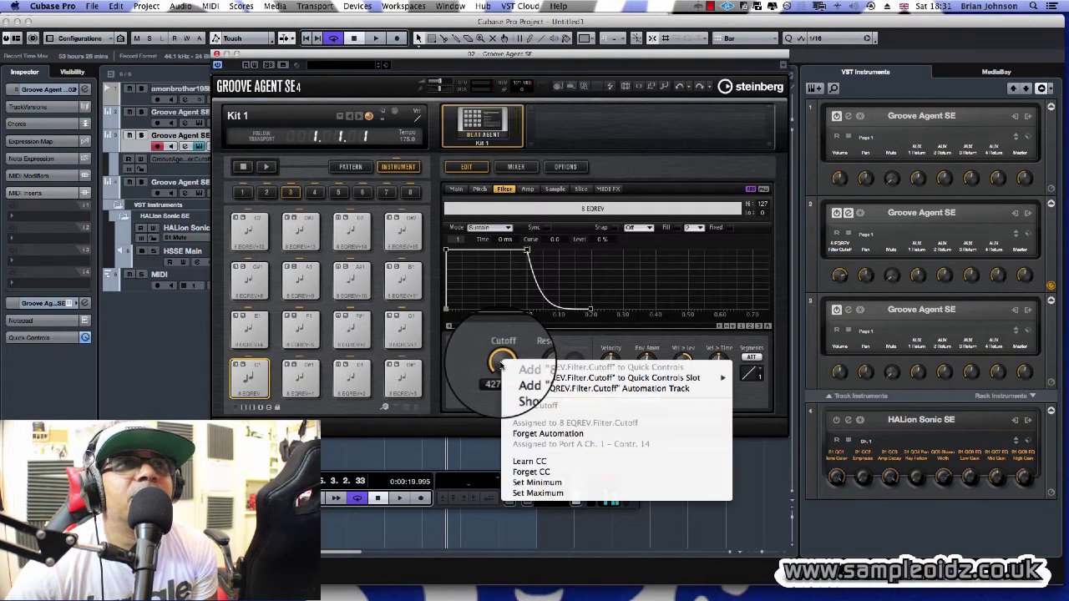
click(544, 463)
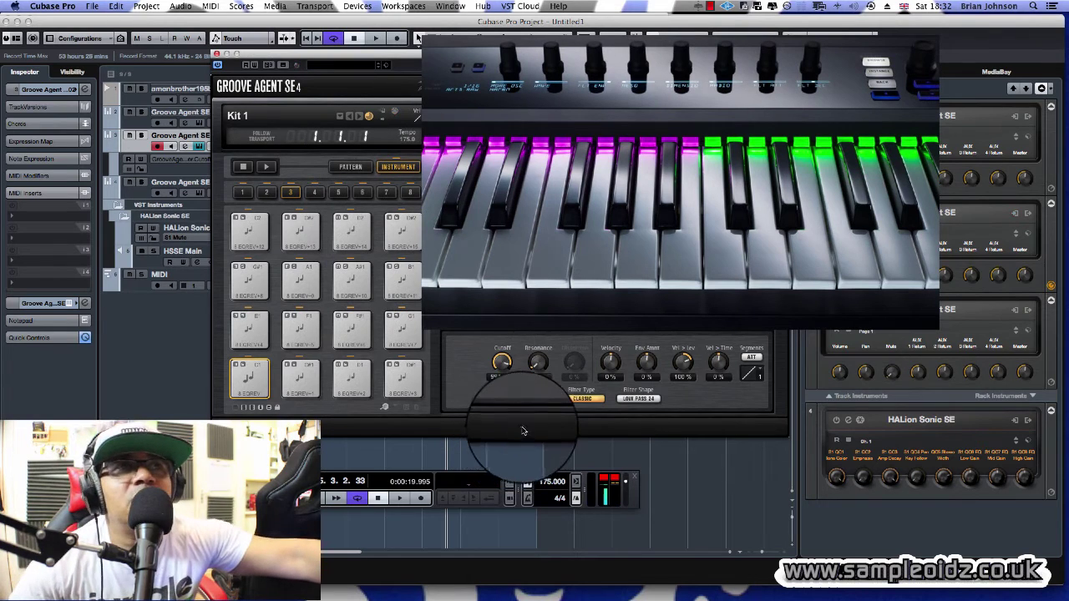
right_click(504, 365)
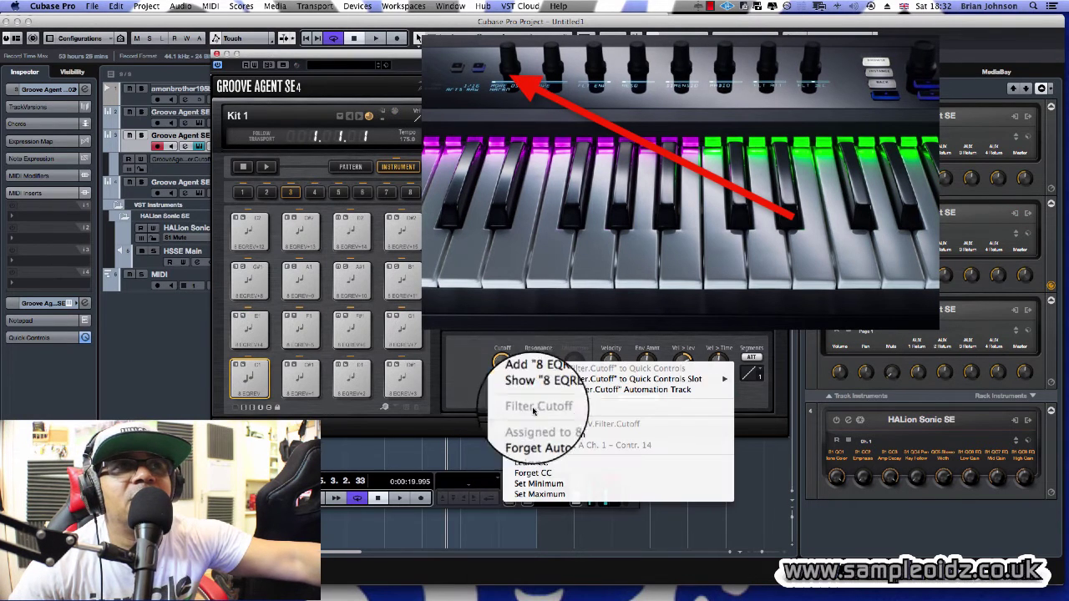
click(545, 465)
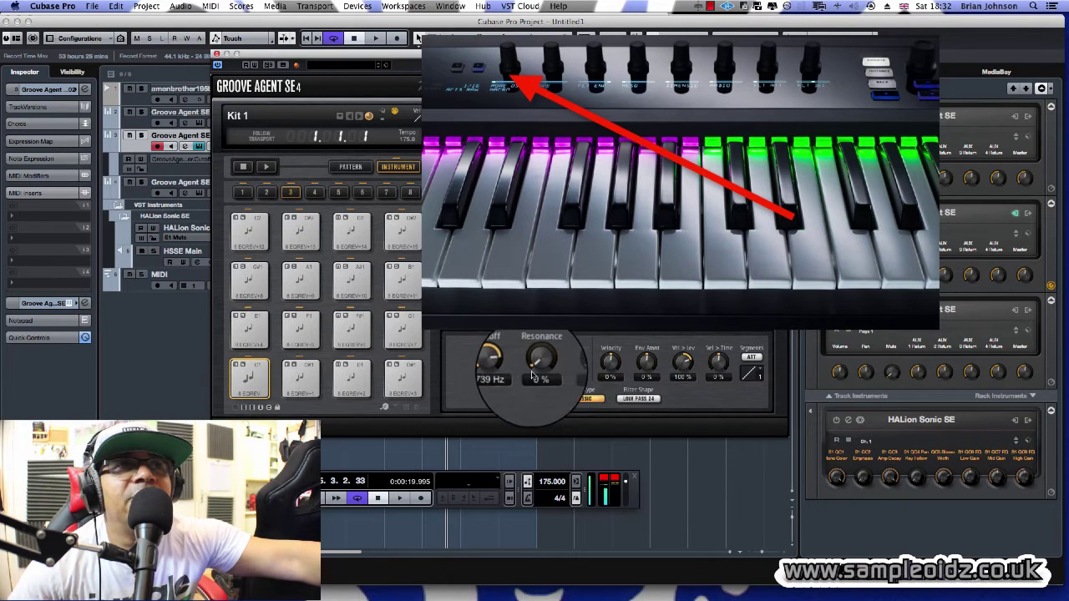
right_click(539, 361)
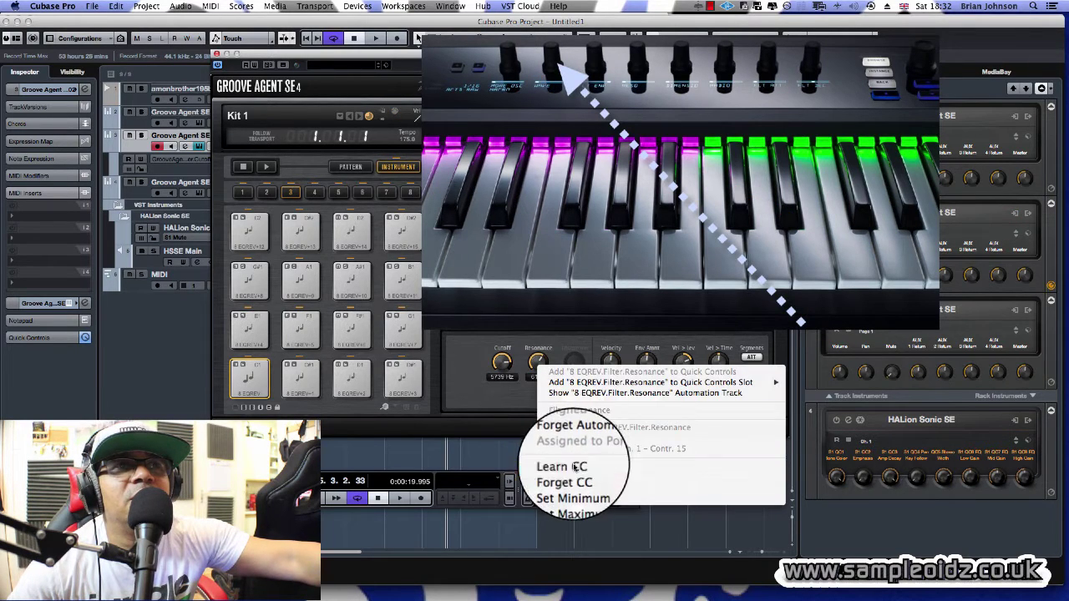
click(574, 466)
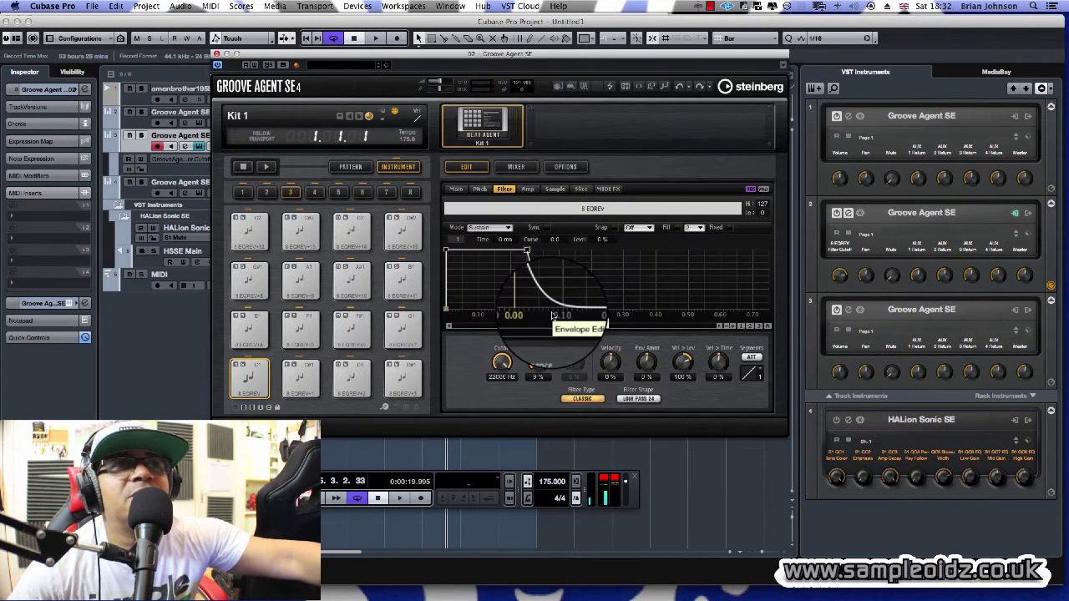
Show the Cutoff automation track and move the Groove Agent window down to reveal the tracks
right_click(501, 365)
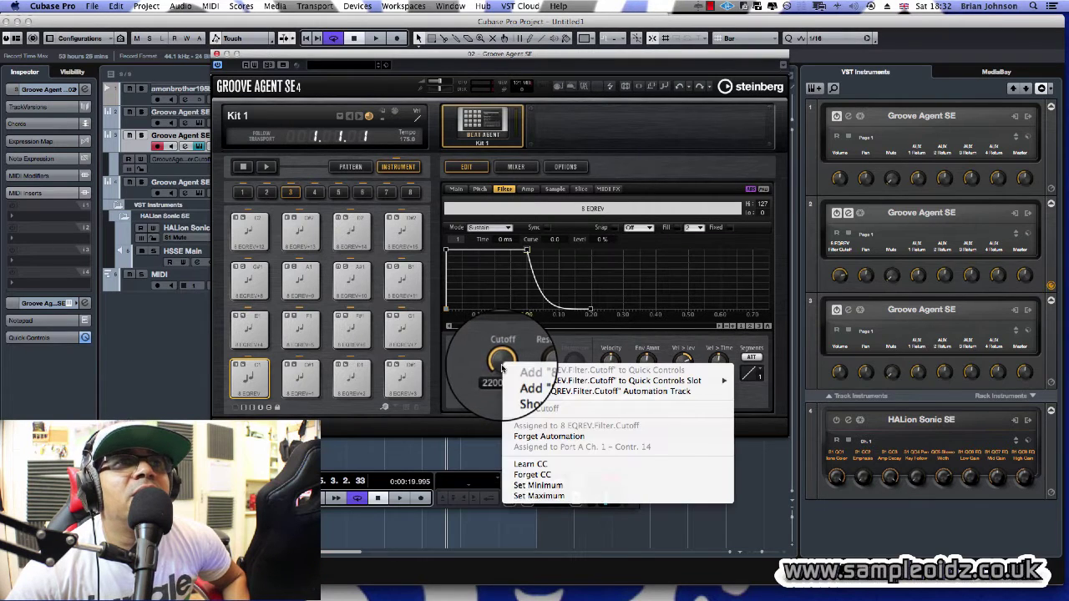
click(558, 399)
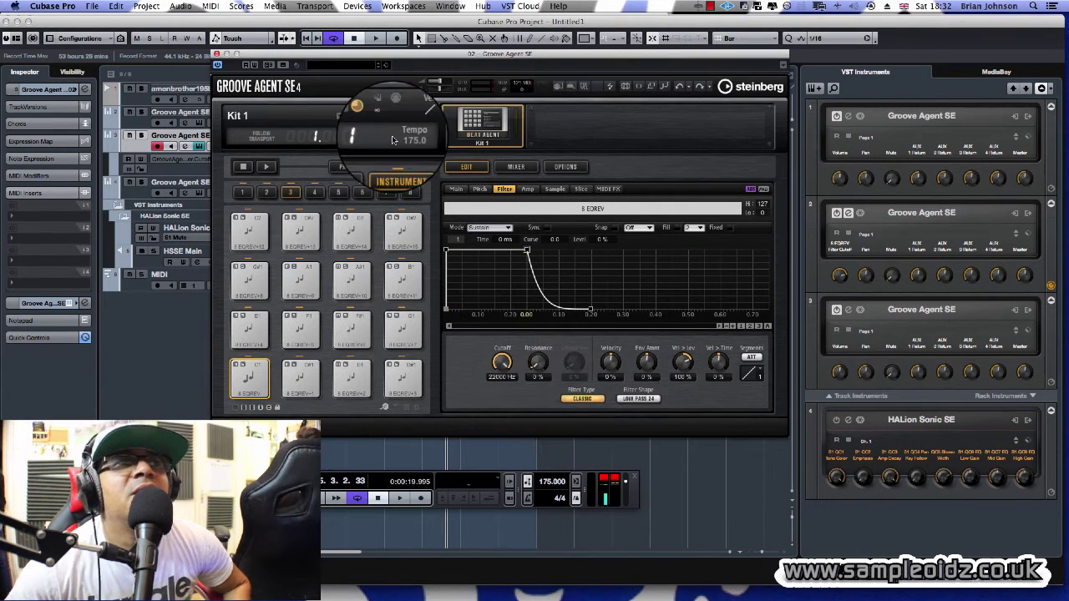
drag(296, 65, 352, 227)
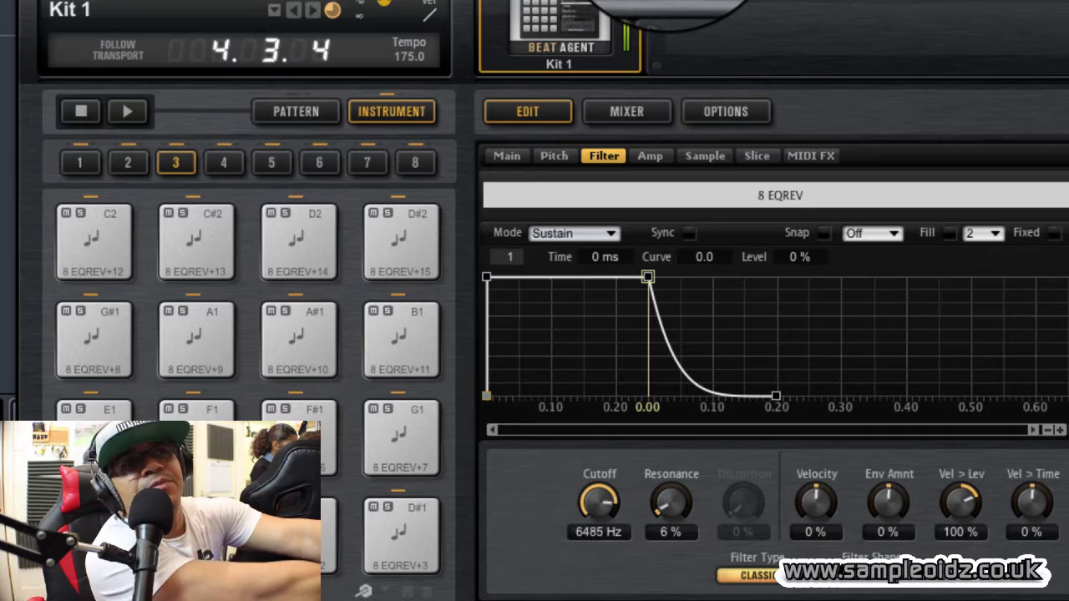
Restart playback, raise the cutoff to 22000 Hz, and sweep filter to 15250 Hz, 67% resonance
key(space)
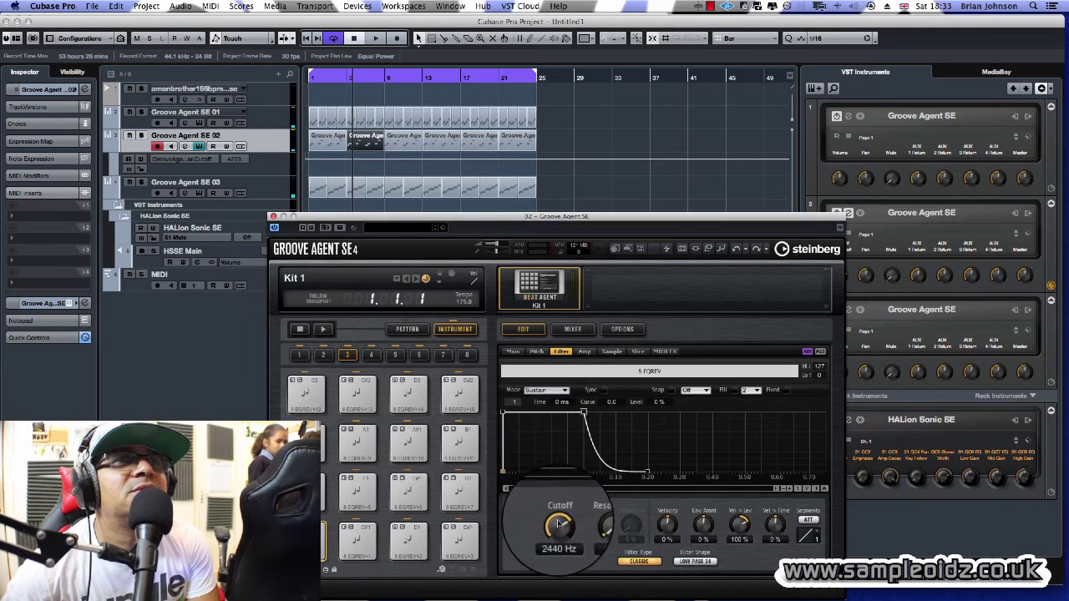
key(space)
drag(561, 524, 544, 421)
key(space)
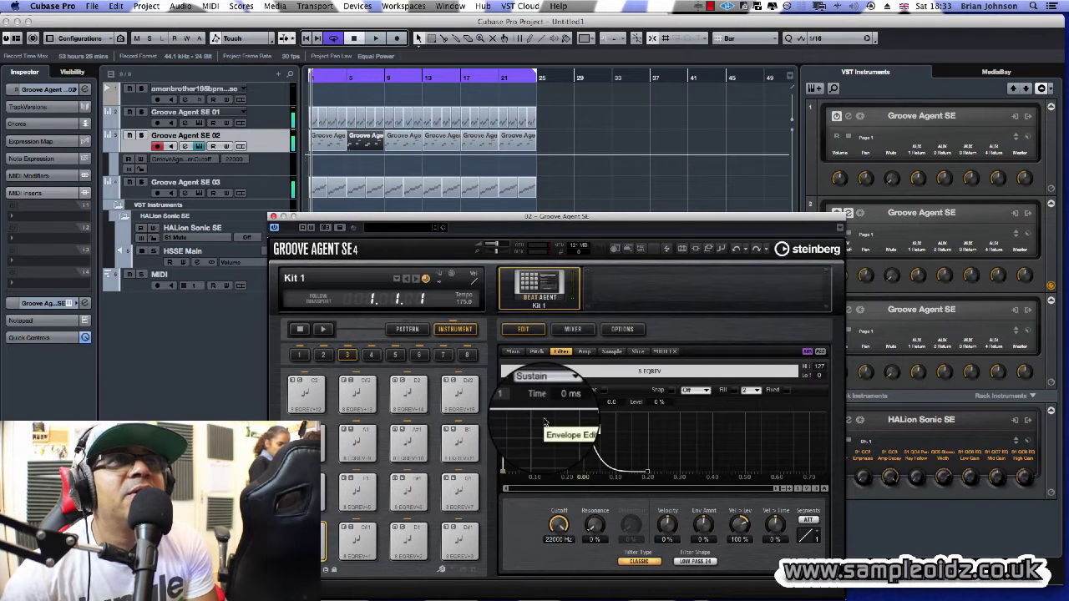
key(space)
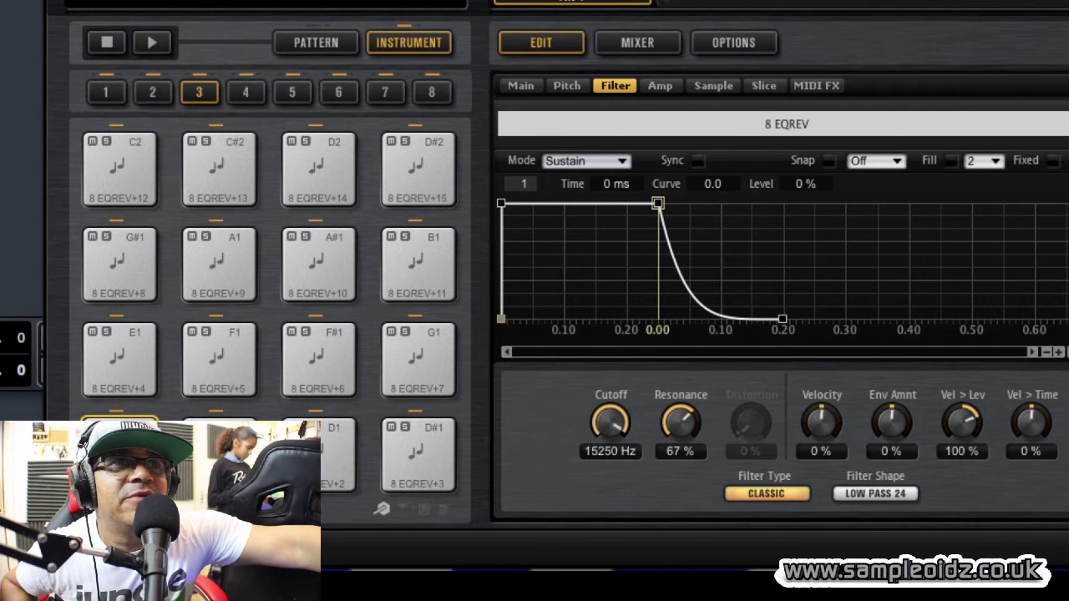
While recording, sweep the cutoff down near 10 Hz and back up to 22000 Hz repeatedly
drag(610, 423, 611, 492)
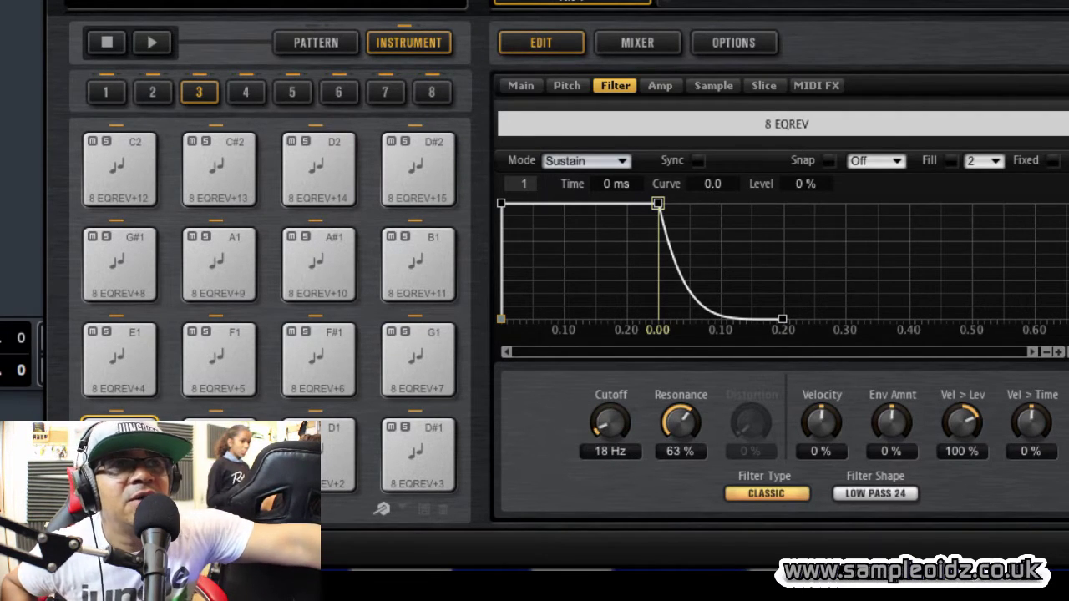
drag(611, 423, 610, 351)
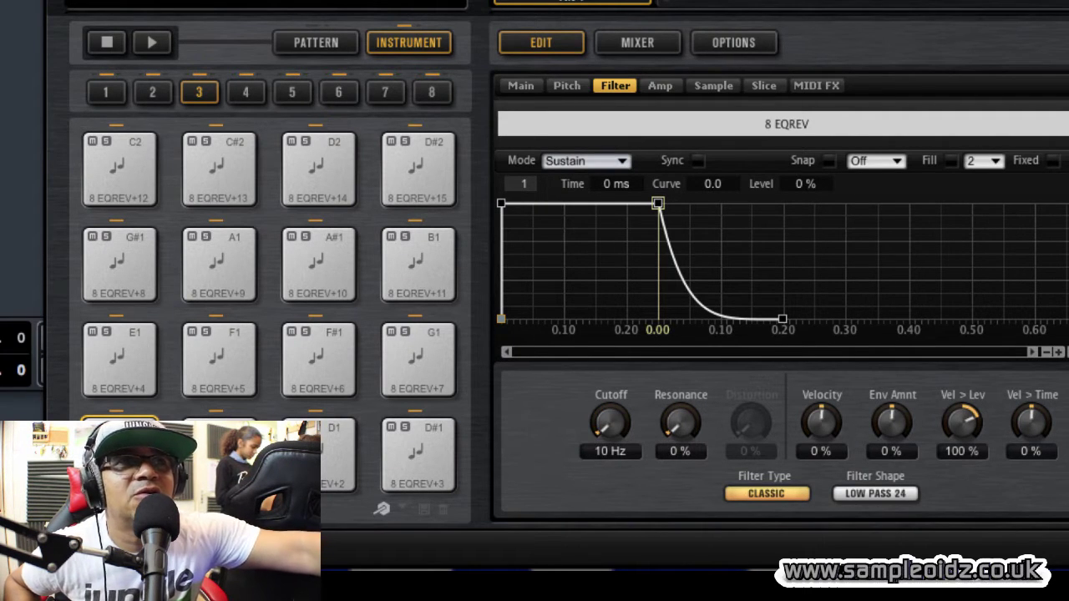
drag(611, 423, 610, 373)
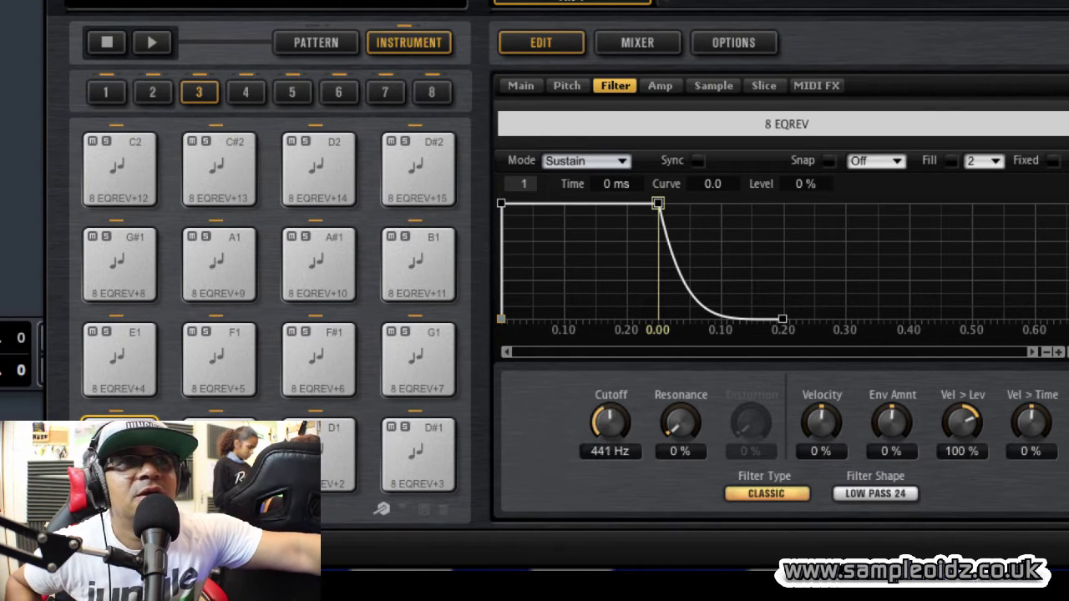
drag(610, 423, 610, 351)
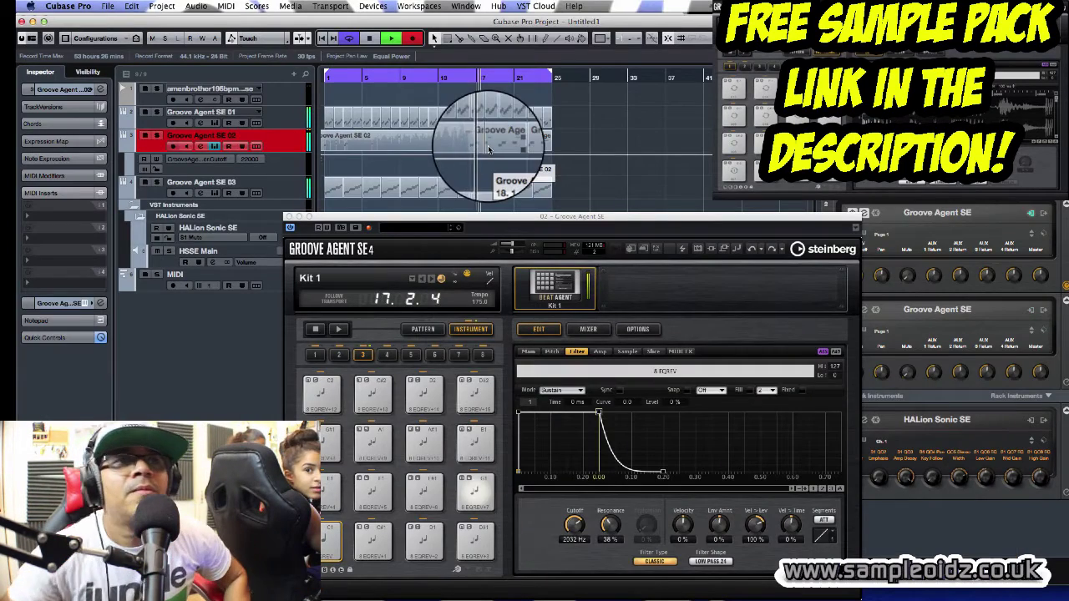
Stop the recording and switch the pad's filter type to Tube Drive
key(space)
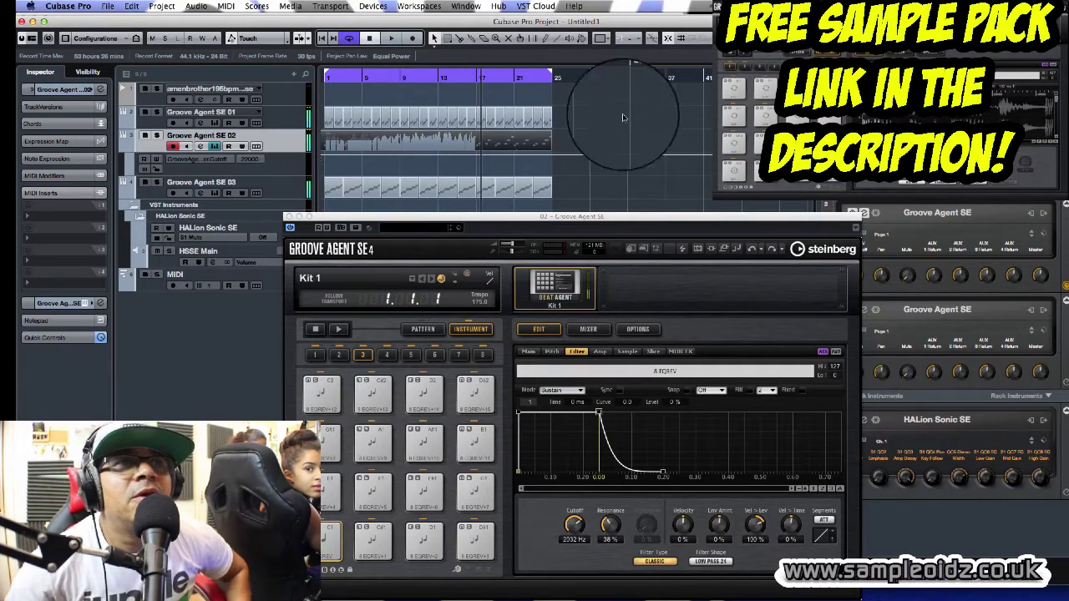
click(654, 561)
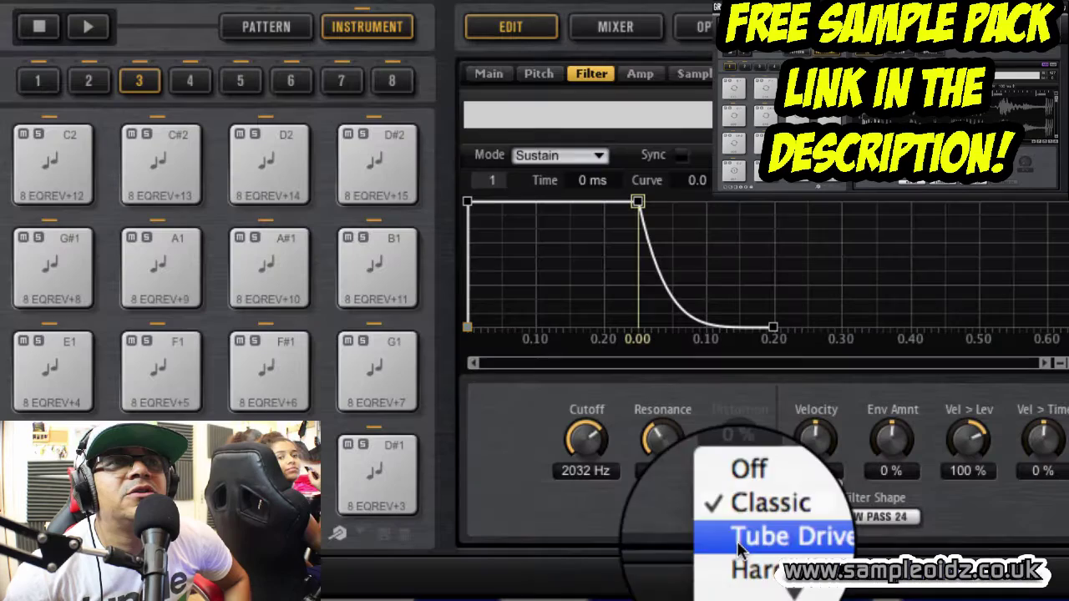
click(668, 575)
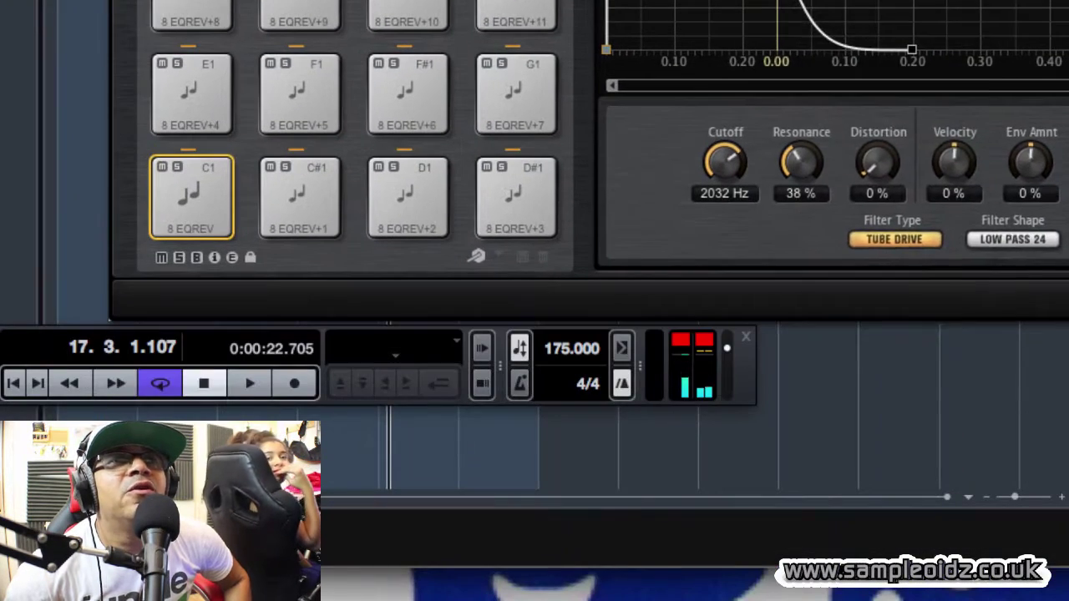
Try the Hard Clip and Bit Red filter types, ending on Rate Red
click(755, 519)
click(879, 264)
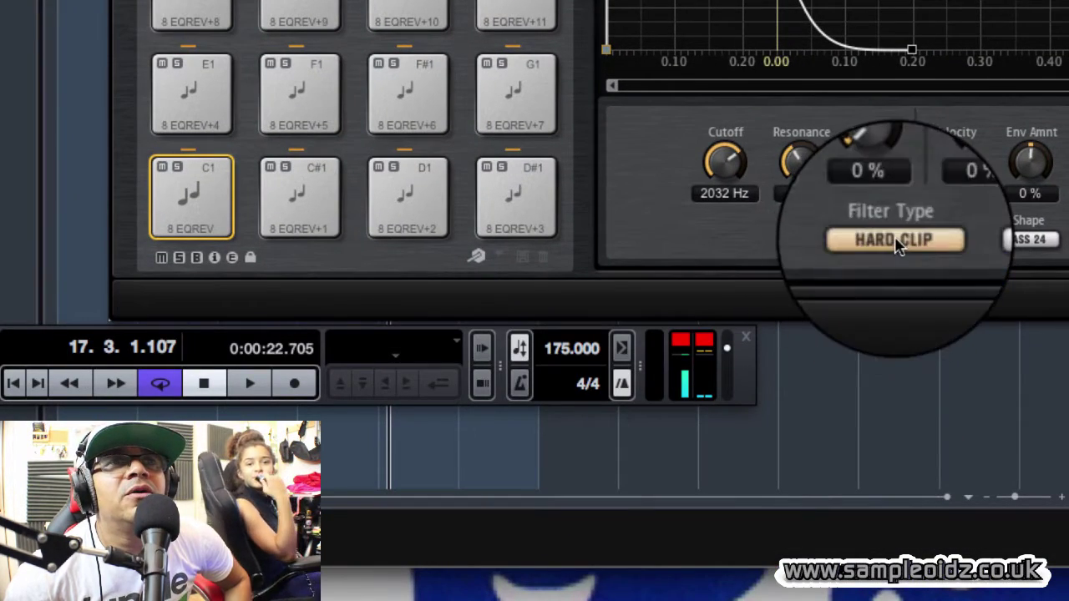
click(891, 238)
click(875, 269)
click(894, 238)
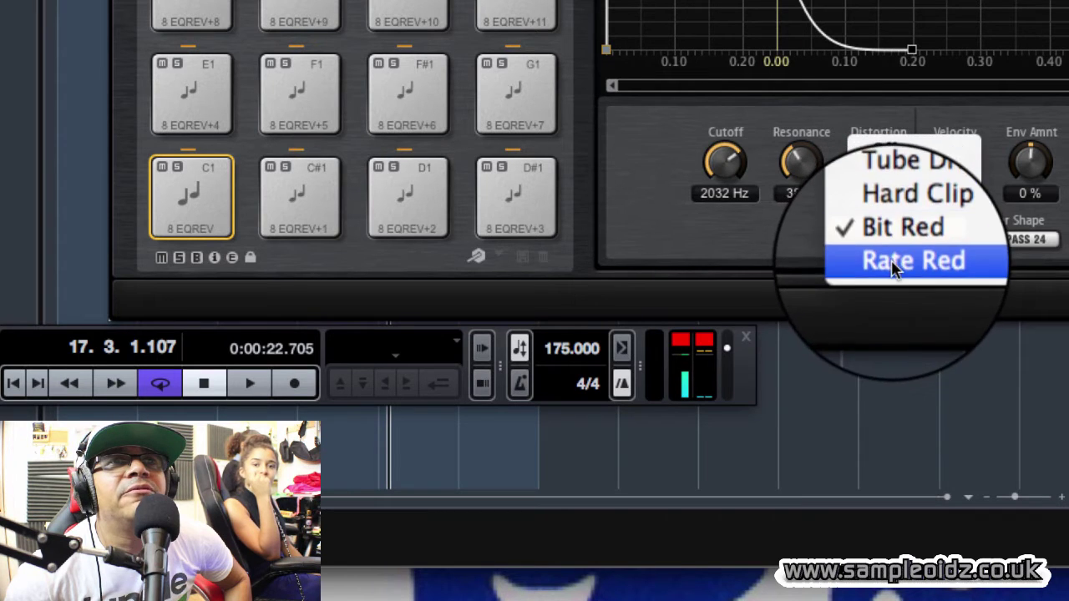
click(895, 262)
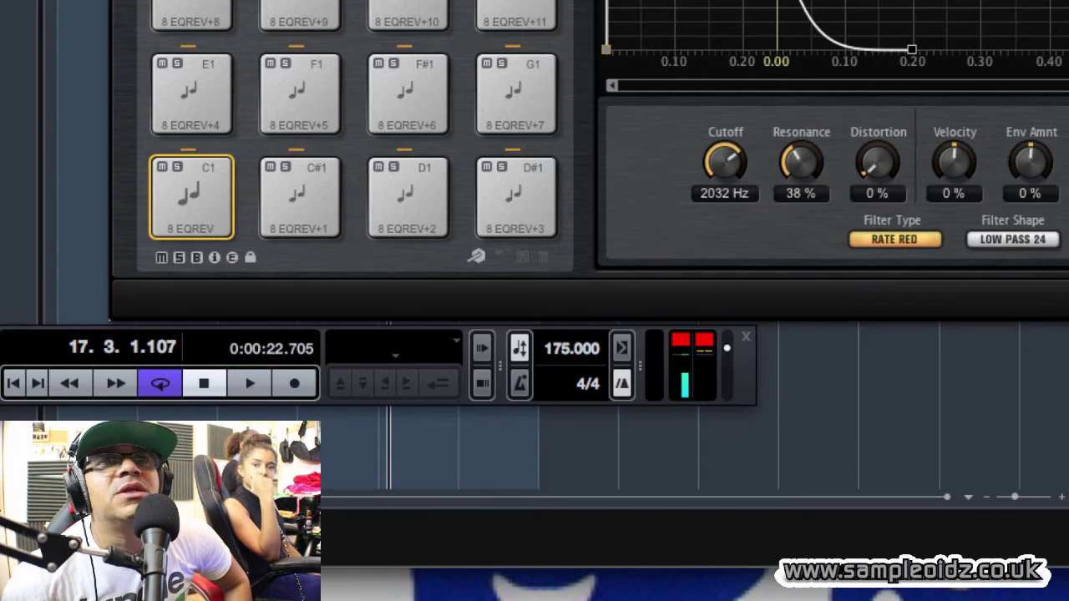